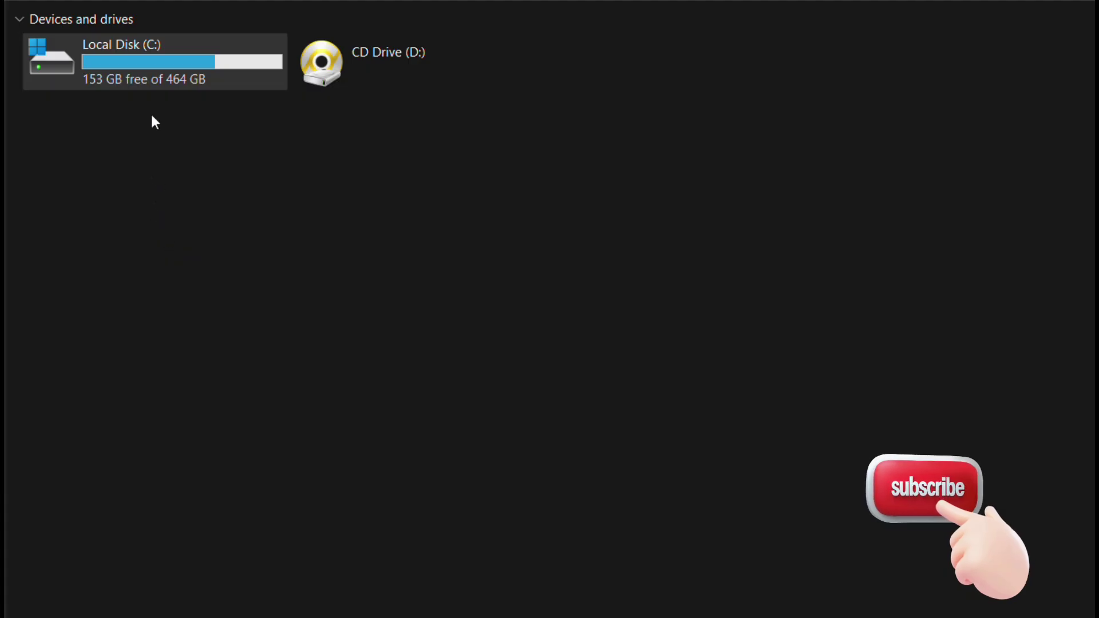
Browse the Local Disk (C:) drive, looking into its Windows and Program Files folders.
double_click(145, 69)
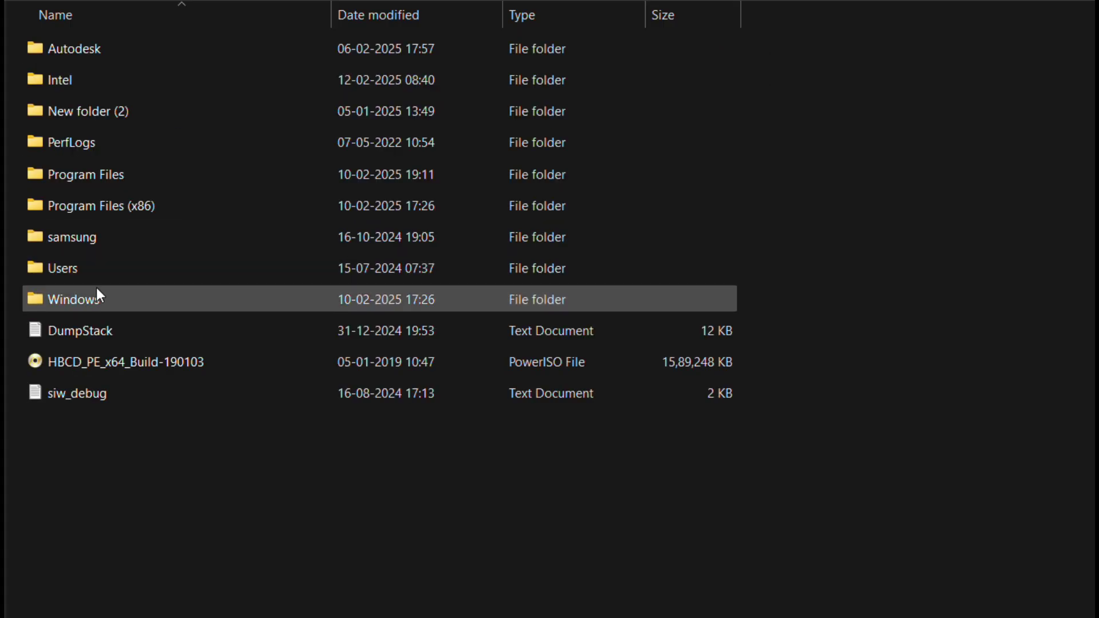
double_click(136, 301)
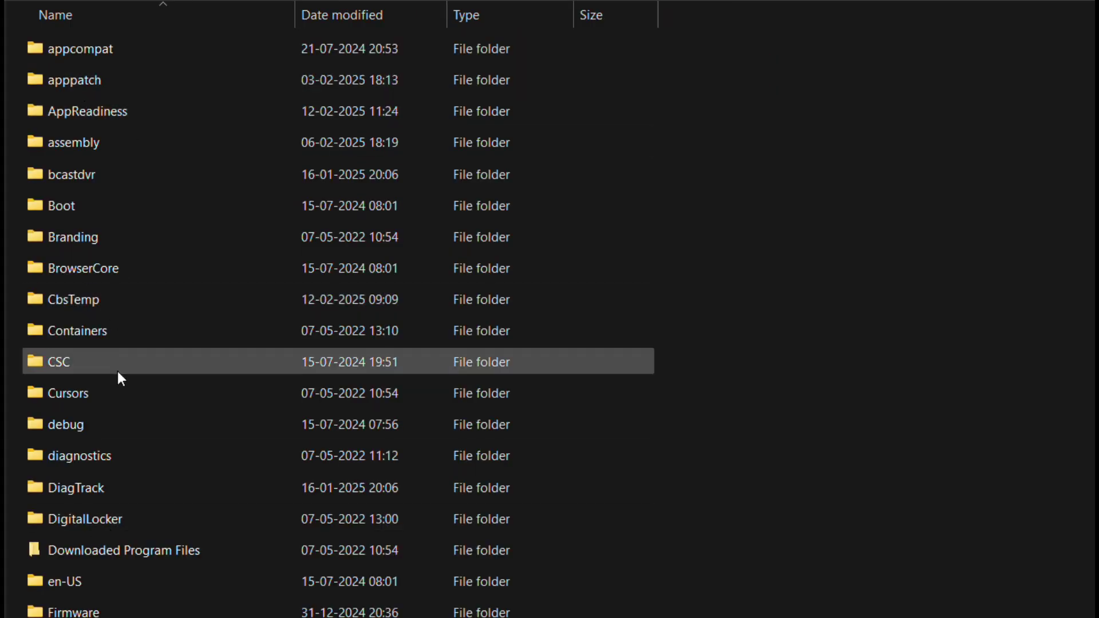
key(alt+Left)
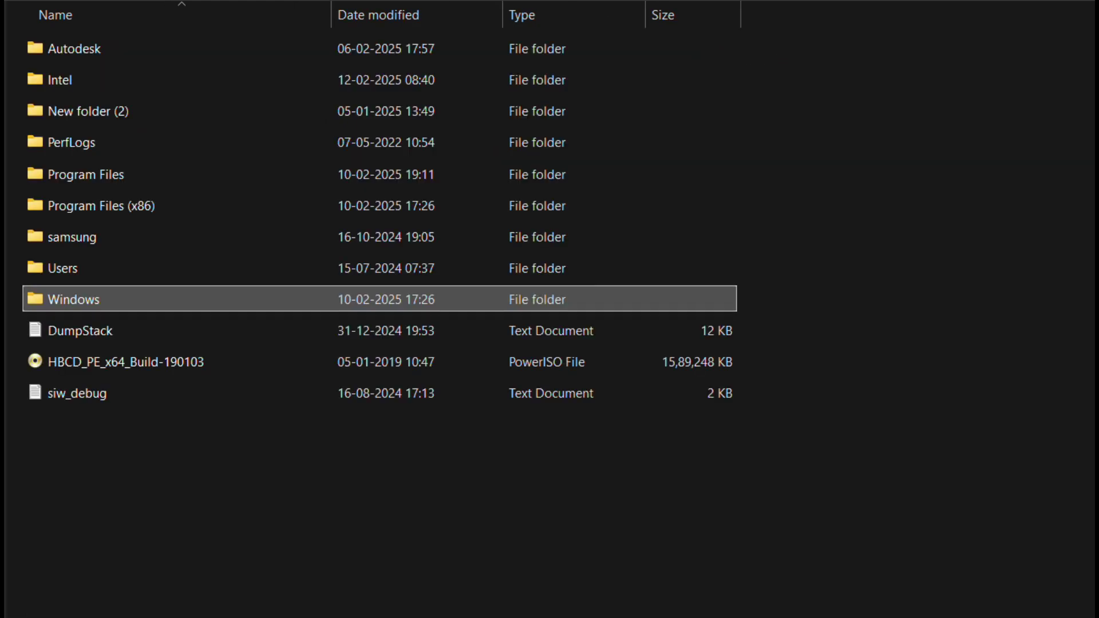
click(107, 170)
double_click(107, 170)
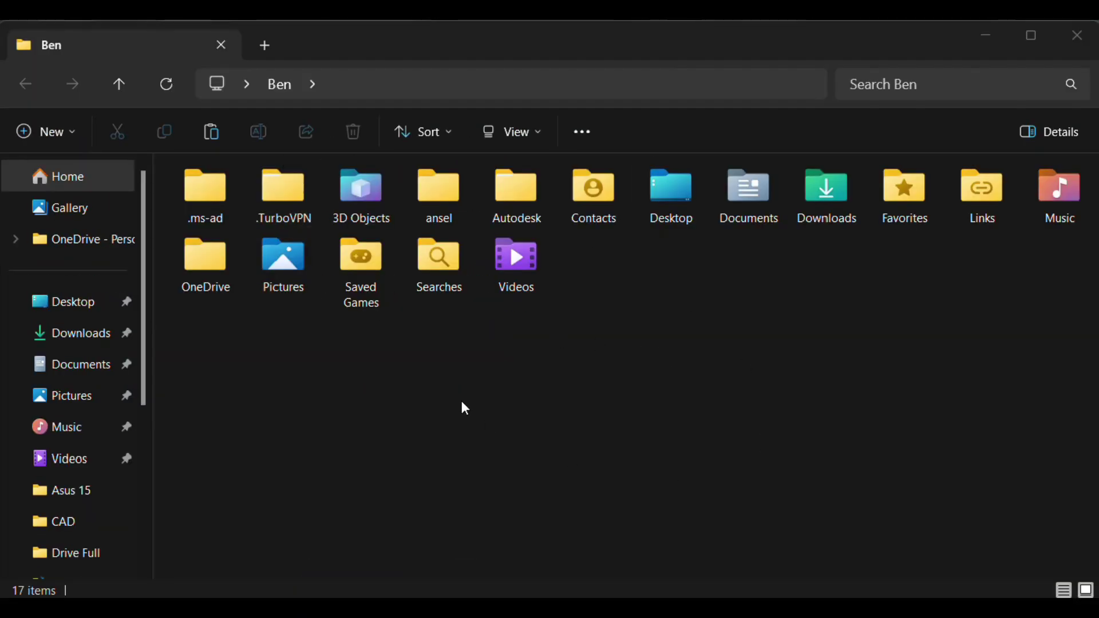
Open the properties of the Desktop folder in the user profile and examine its storage location.
right_click(681, 184)
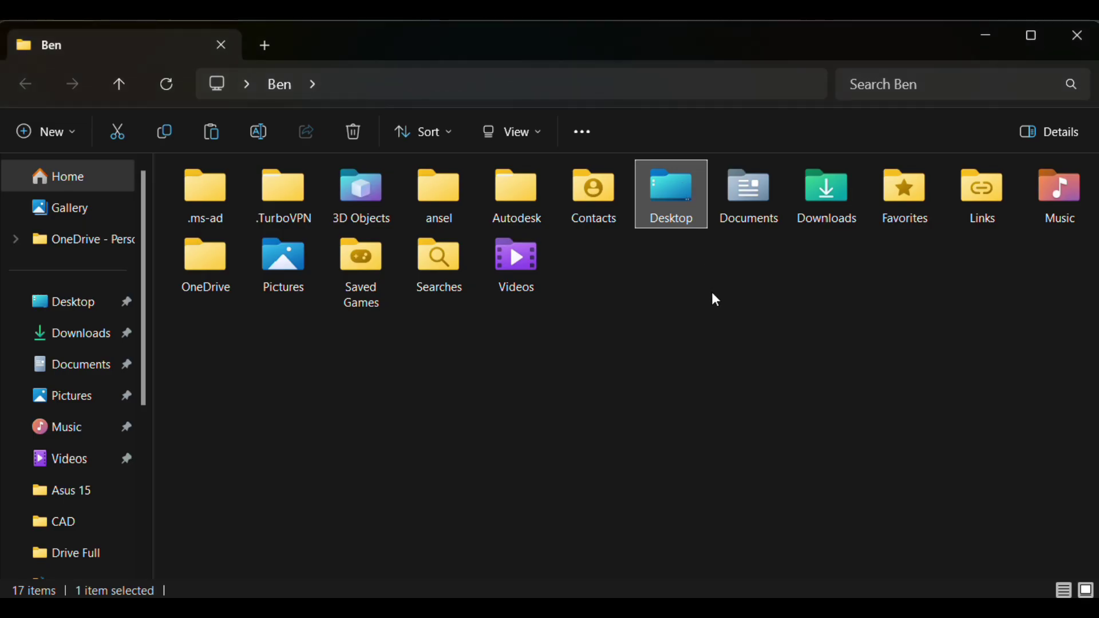
click(760, 474)
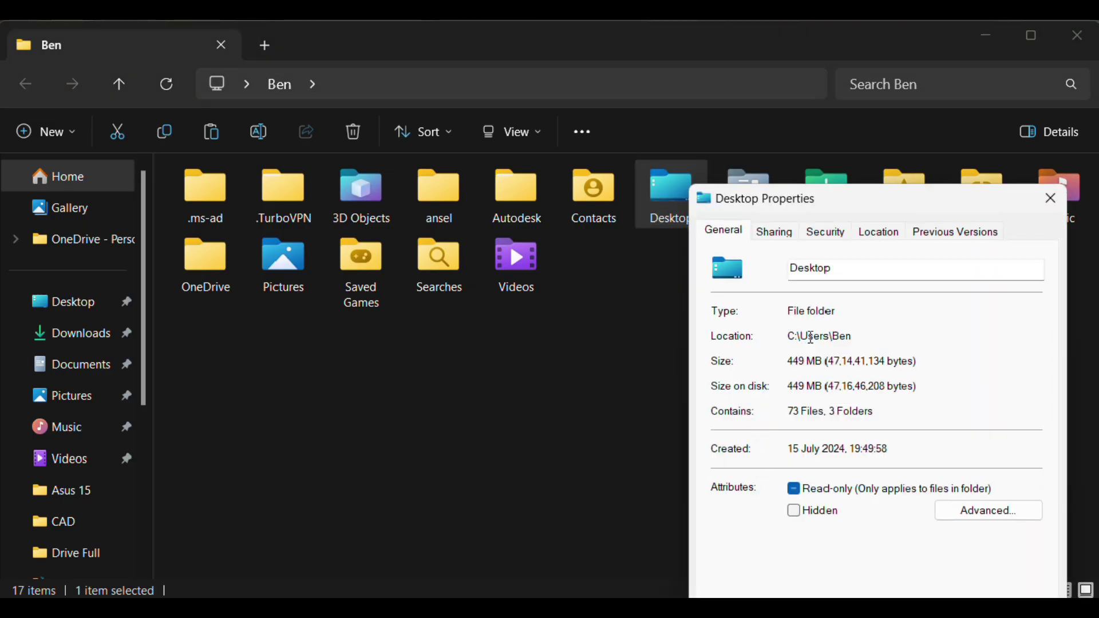
drag(859, 341, 777, 341)
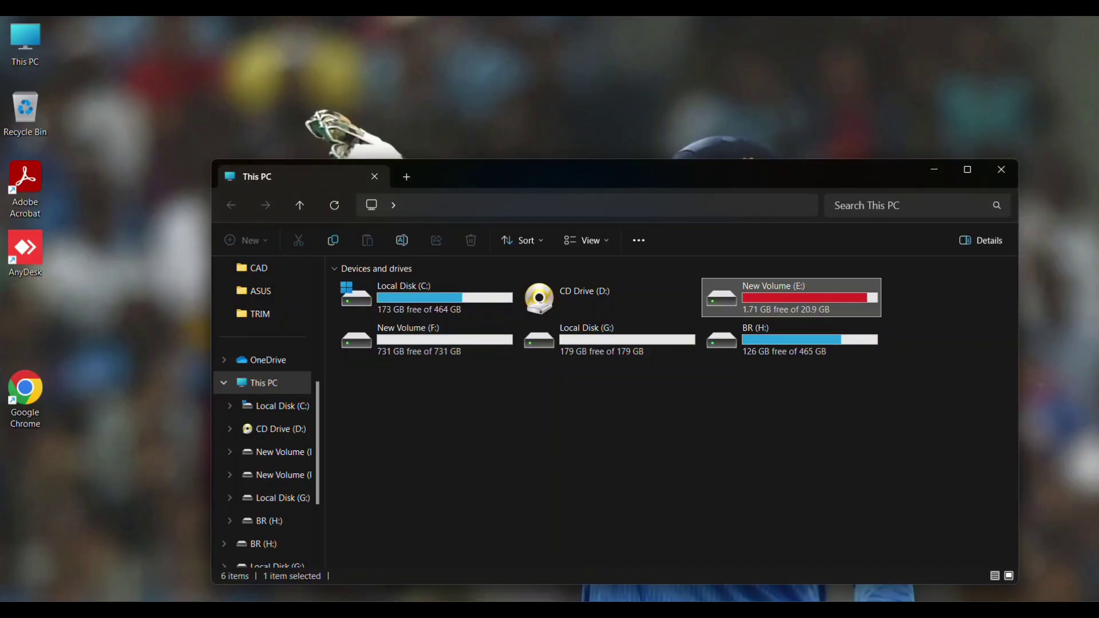
Compare the capacity and free space of partitions G: and E: on Disk 2.
click(347, 404)
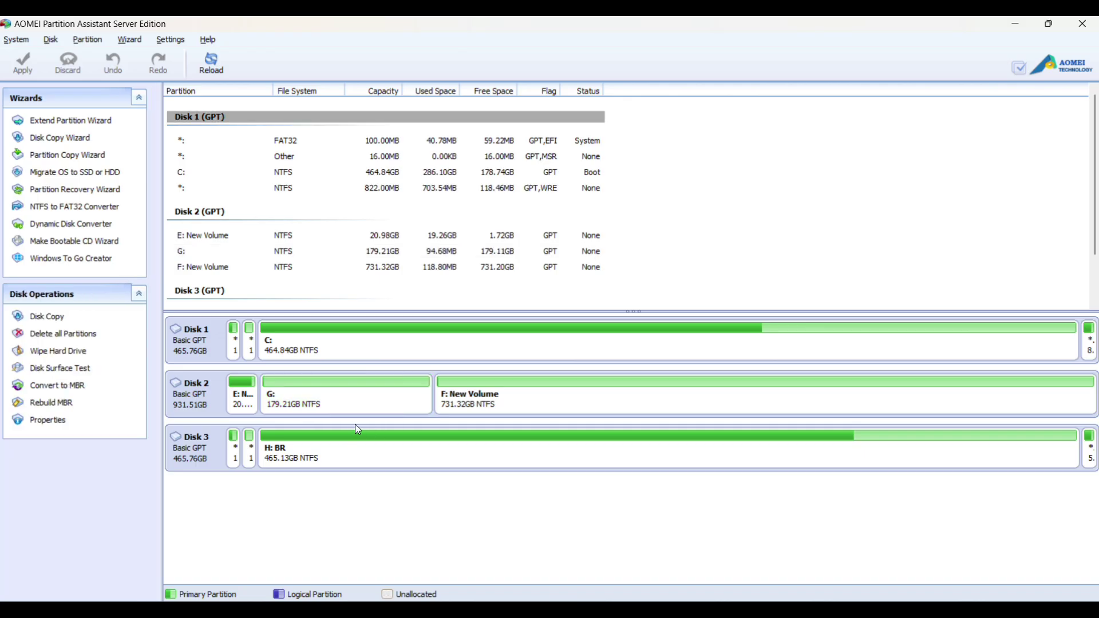
click(347, 404)
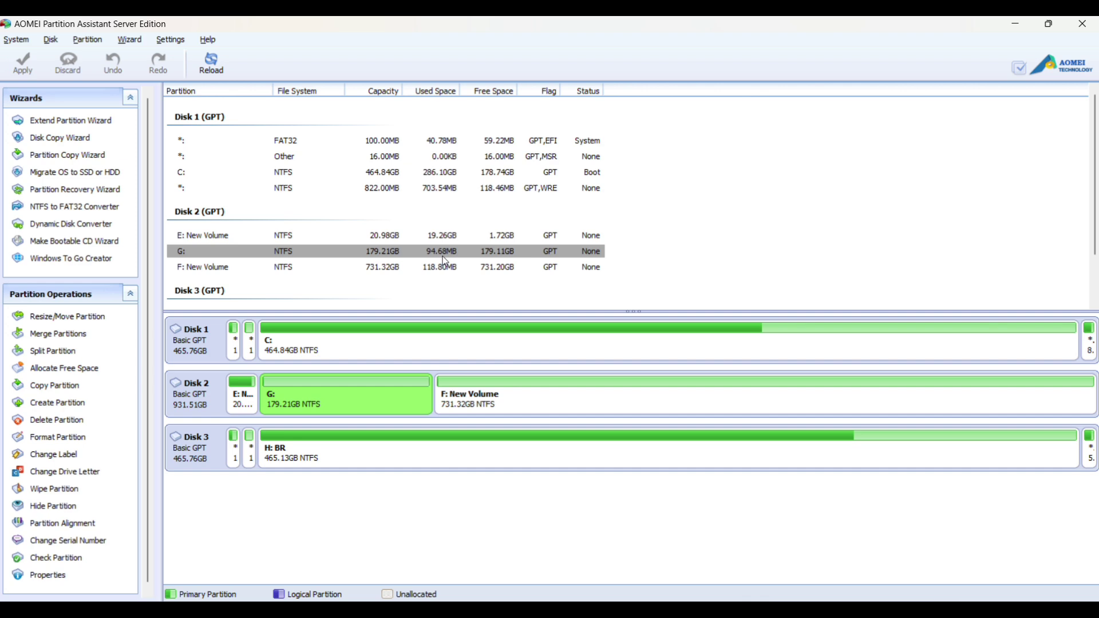
click(512, 237)
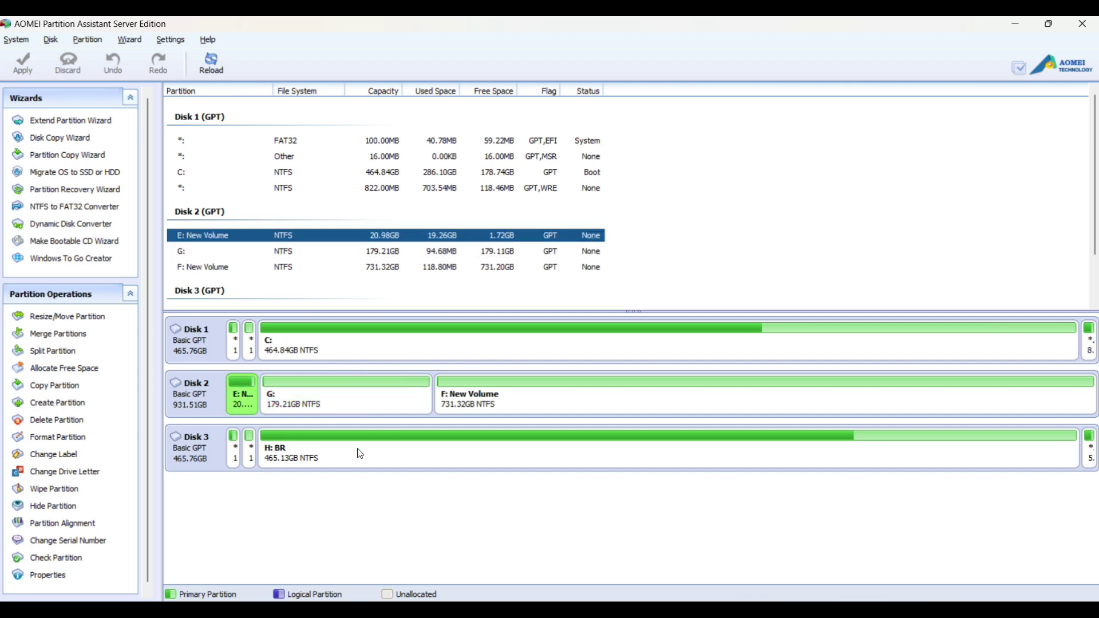
Try shrinking partition G: on Disk 2 to 78.79 GB, leaving 100.42 GB of unallocated space after it.
click(344, 398)
right_click(344, 399)
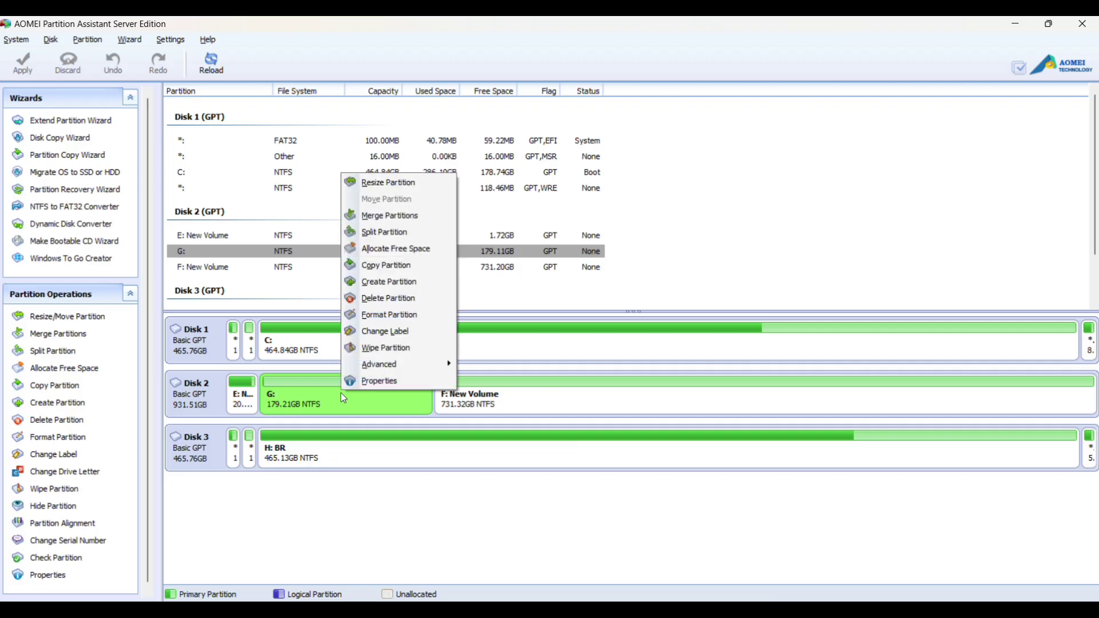
click(432, 184)
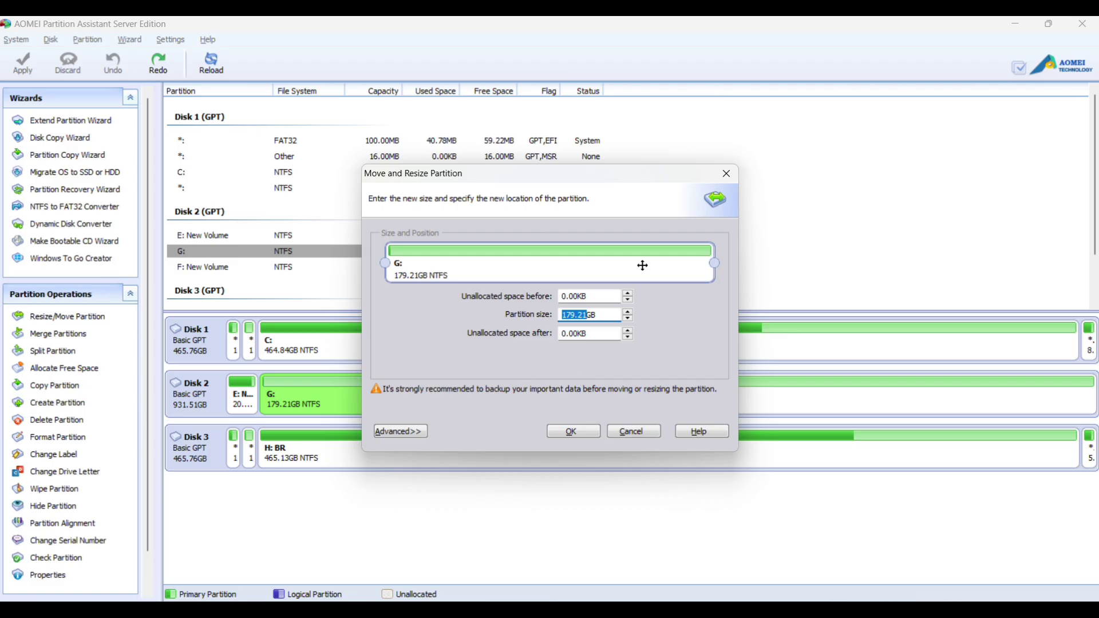
drag(716, 261, 538, 260)
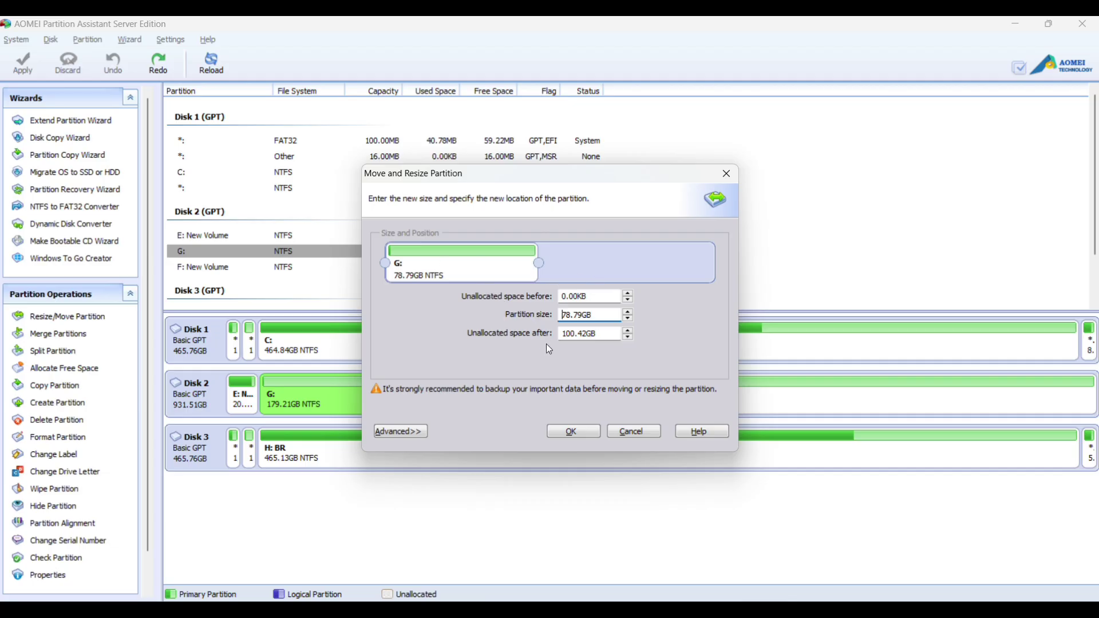
click(567, 432)
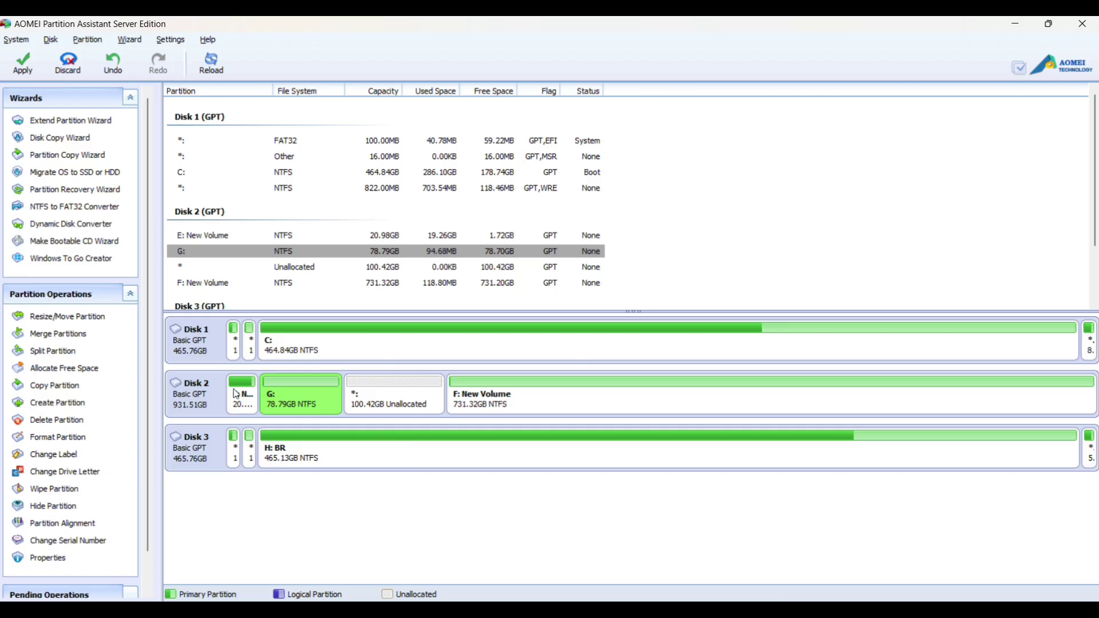
Check the positions of partitions E: and G: on Disk 2, and undo the pending resize of G:.
click(240, 411)
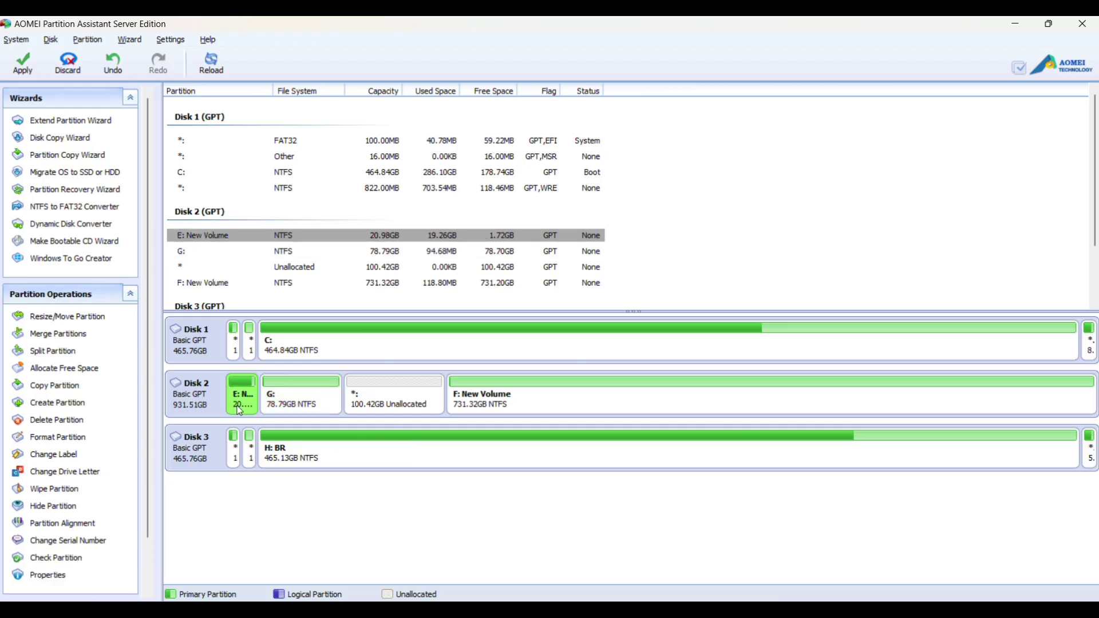
click(293, 407)
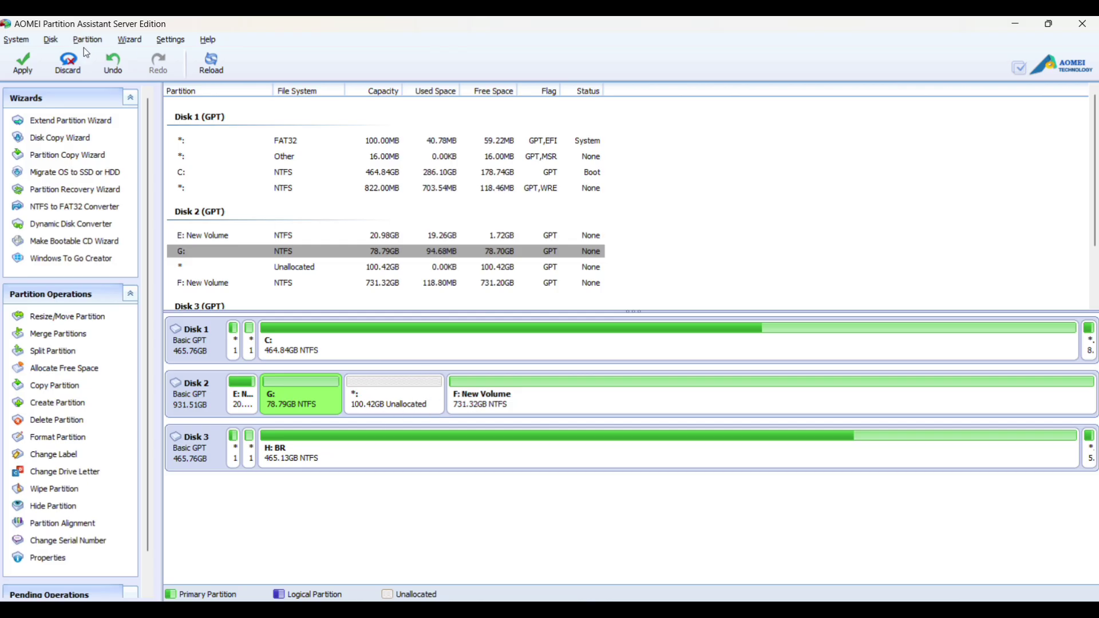
click(112, 63)
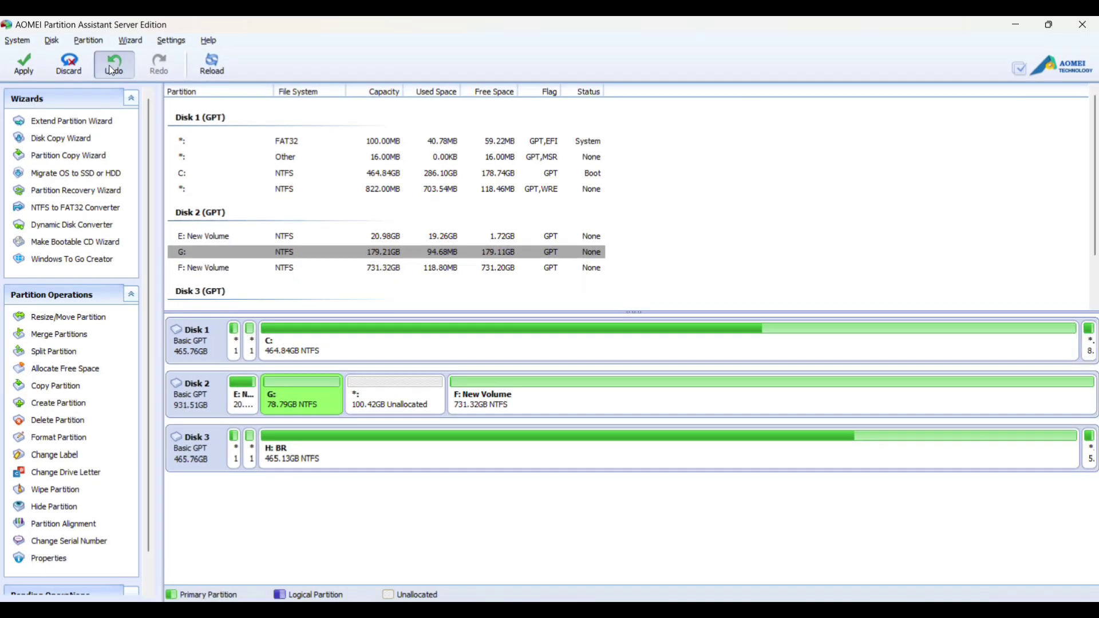
click(114, 52)
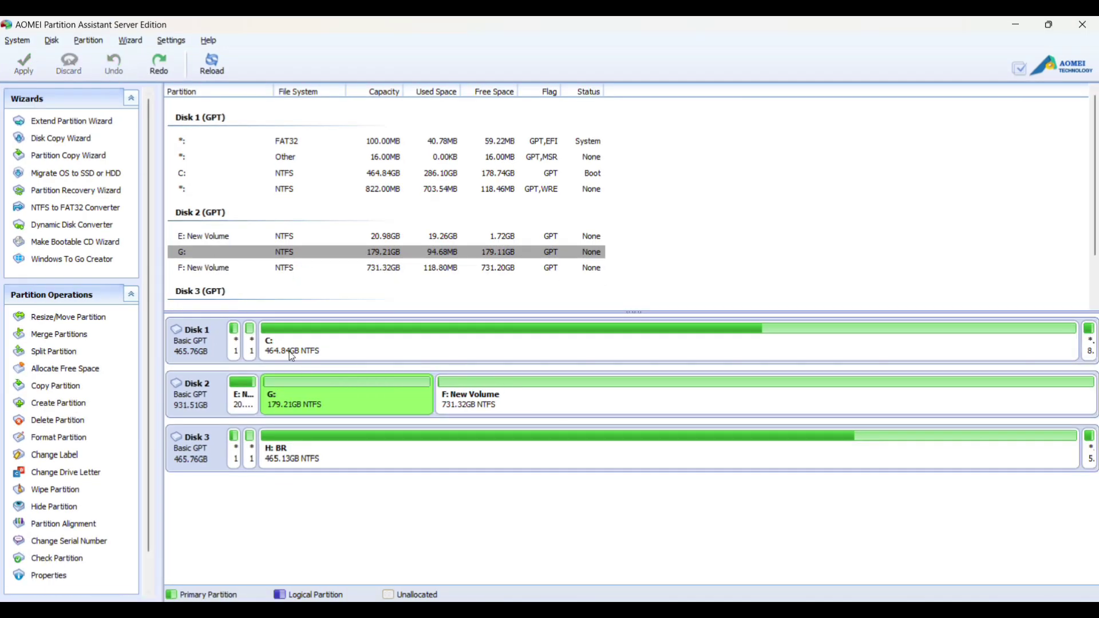
Shrink partition G: to 78.79 GB and shift it so that 100.42 GB of unallocated space lies before it.
right_click(312, 401)
click(355, 191)
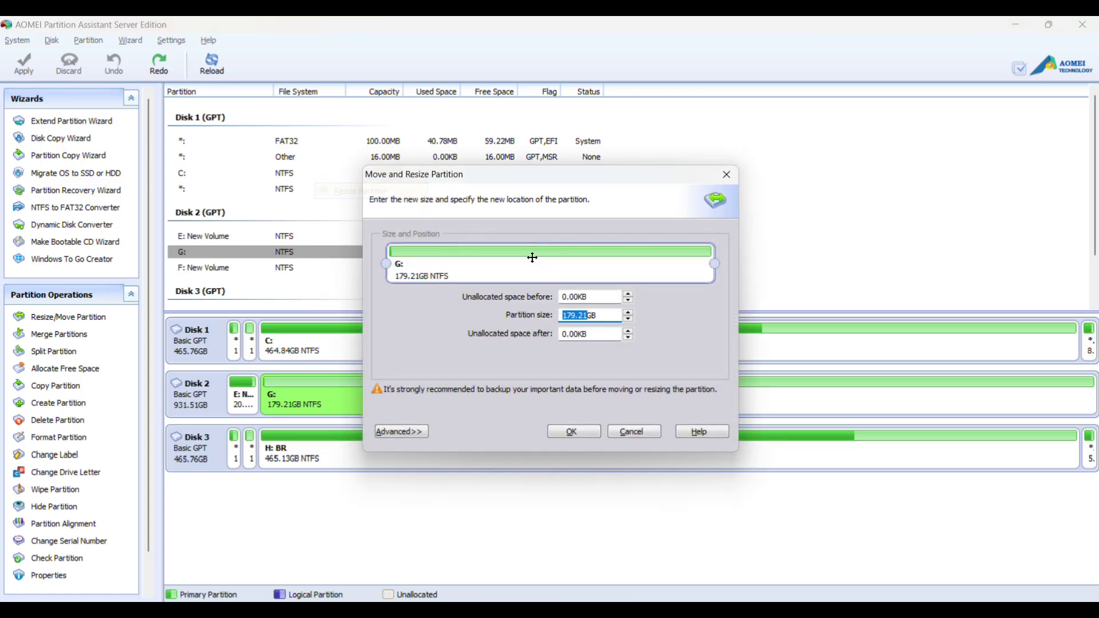
drag(715, 264, 541, 269)
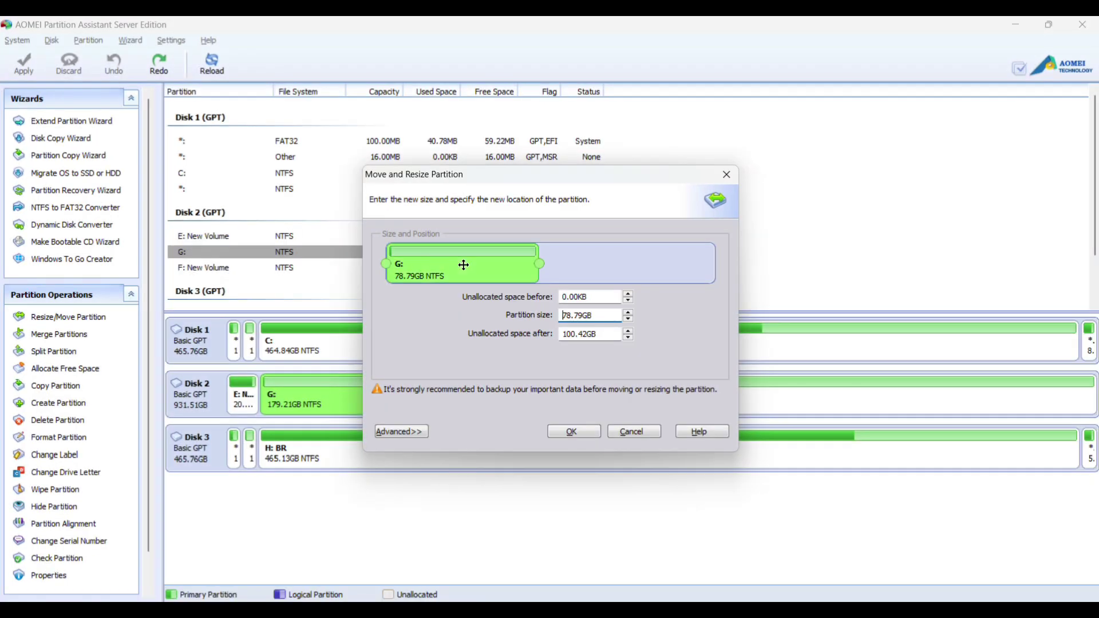
drag(463, 265, 648, 265)
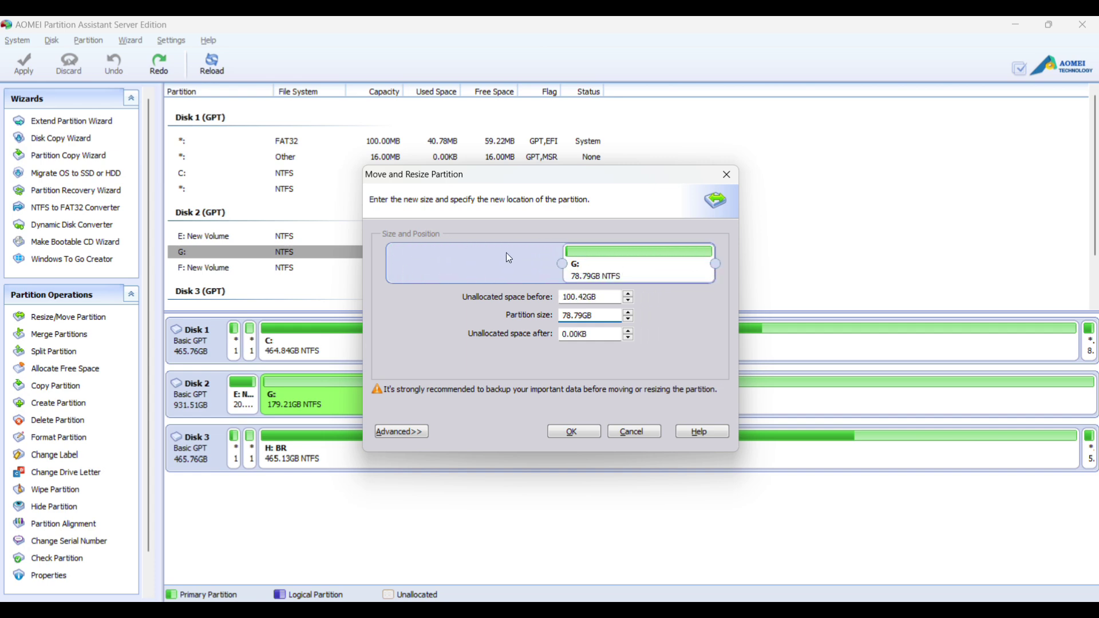
click(574, 432)
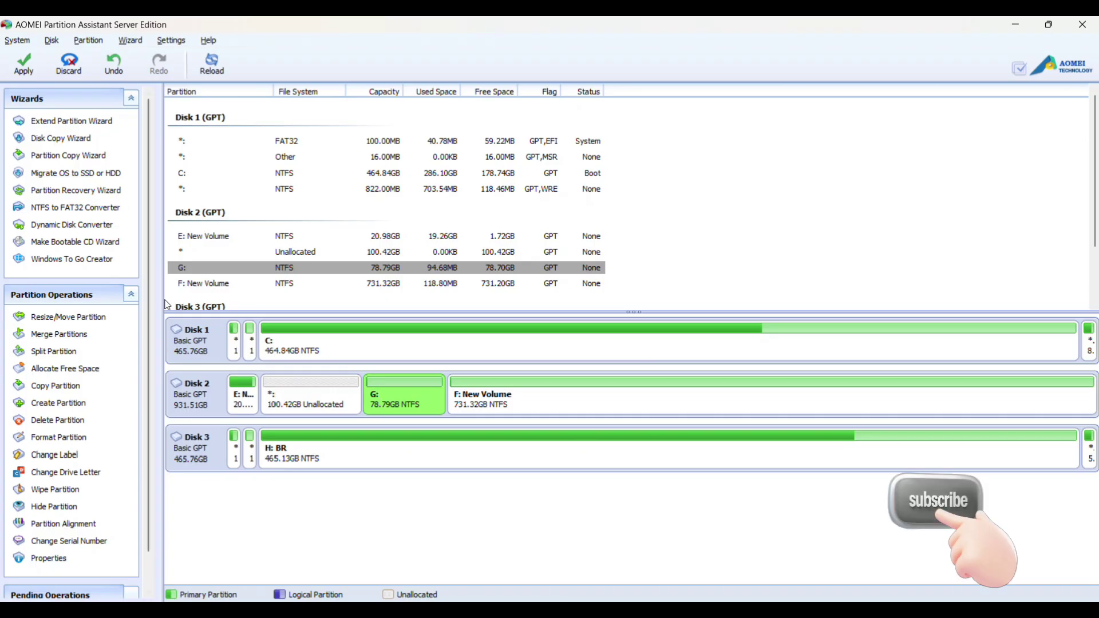
Extend partition E: on Disk 2 to 121.40 GB using all the adjacent unallocated space.
click(244, 404)
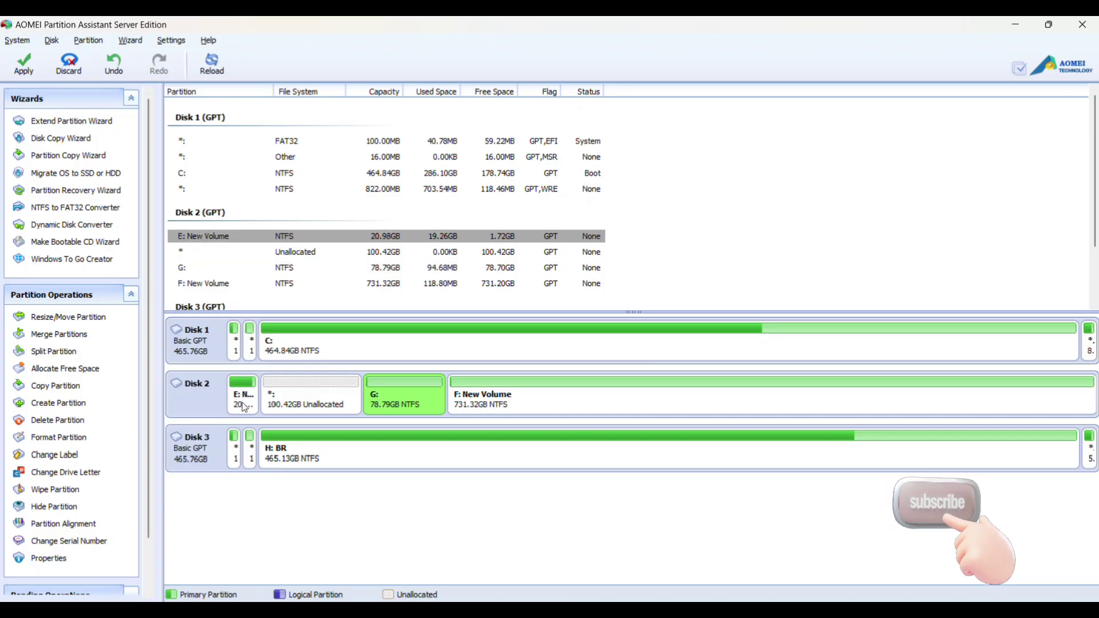
right_click(243, 405)
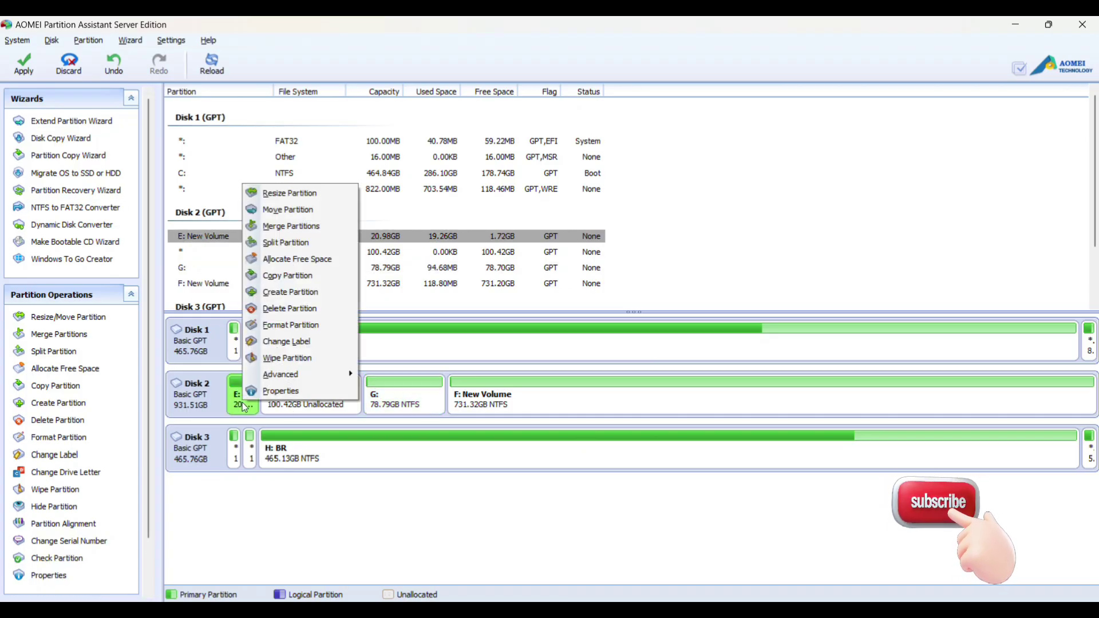
click(298, 205)
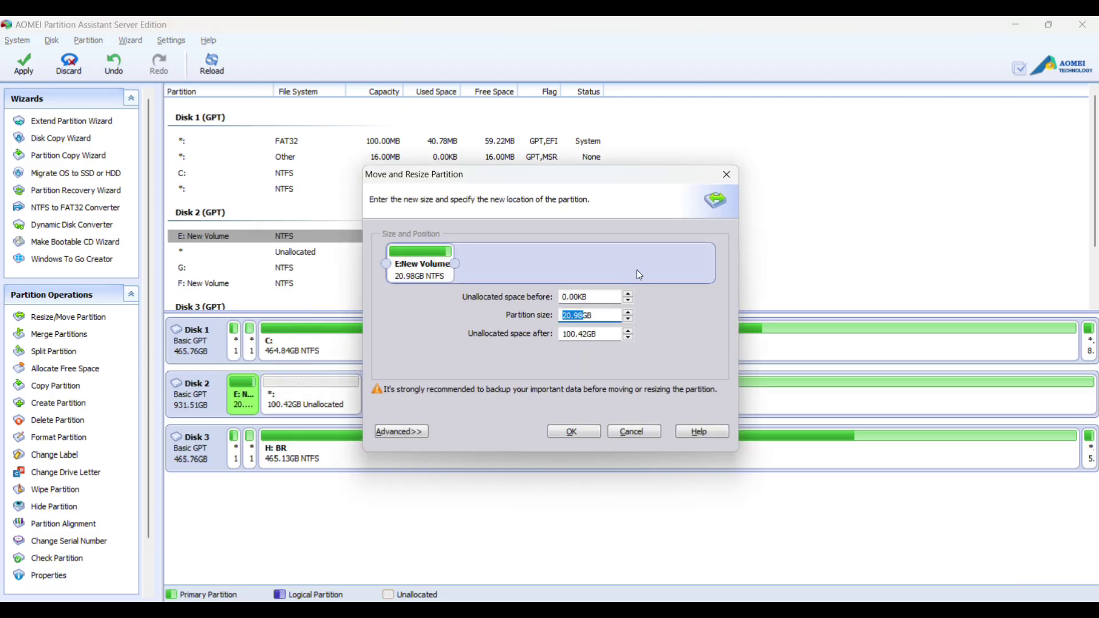
drag(460, 263, 755, 264)
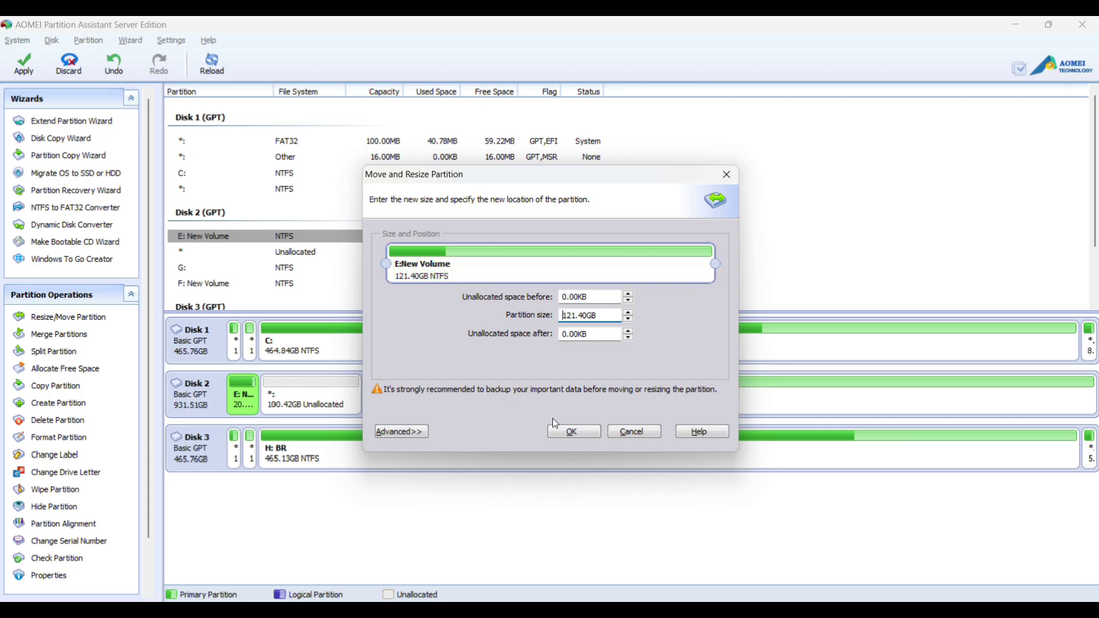
click(562, 428)
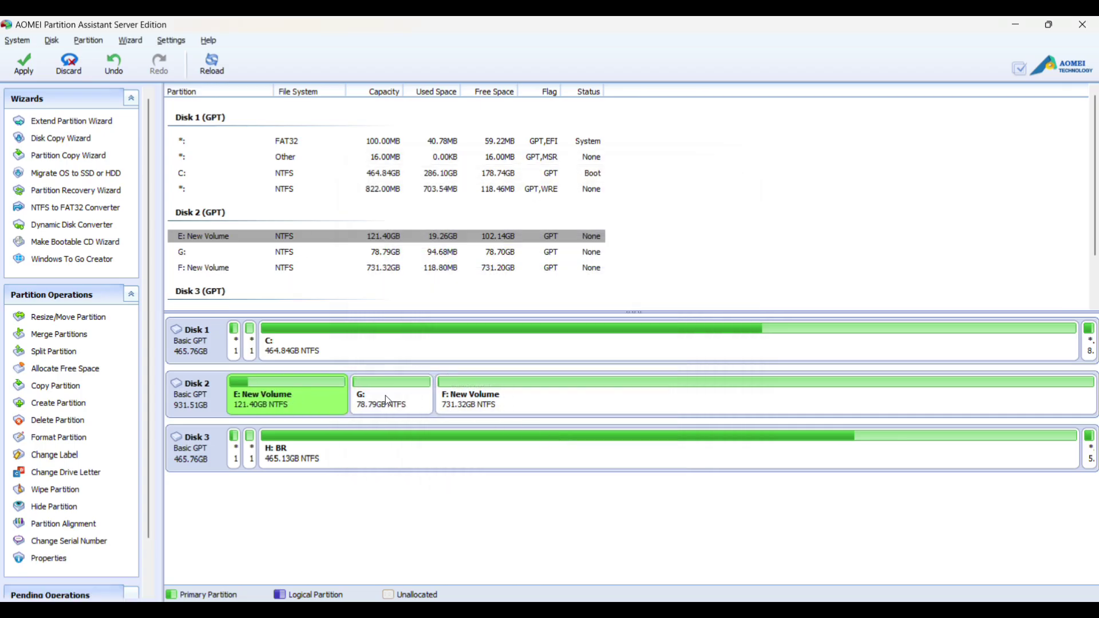
Apply the pending resize operations after reviewing their summary, with the partition check left enabled, and dismiss the completion message.
click(33, 65)
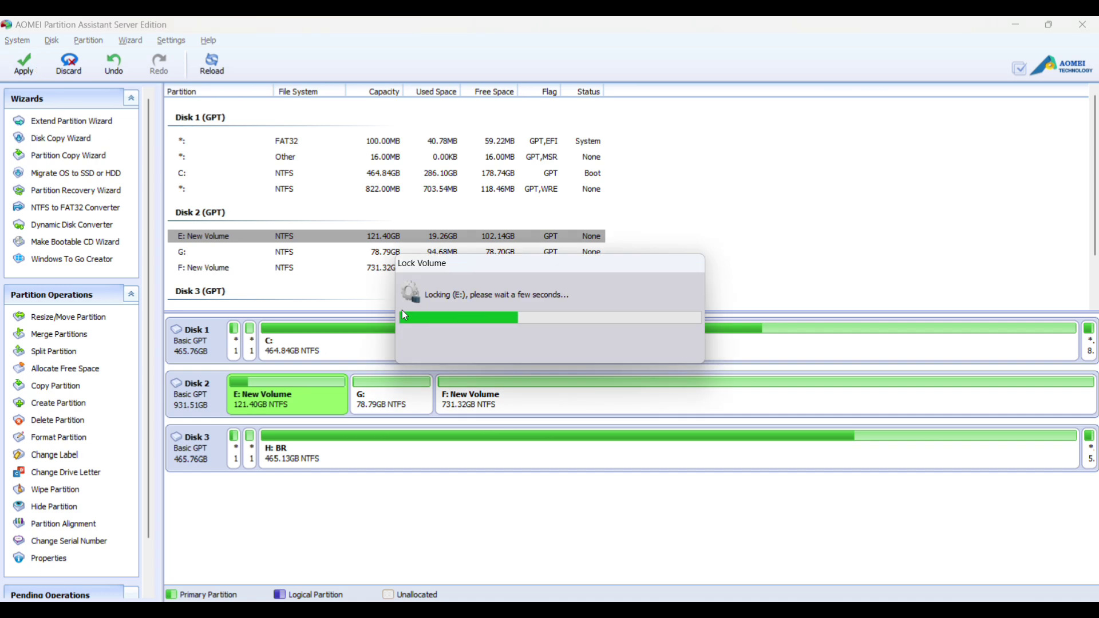
scroll(528, 292, down, 1)
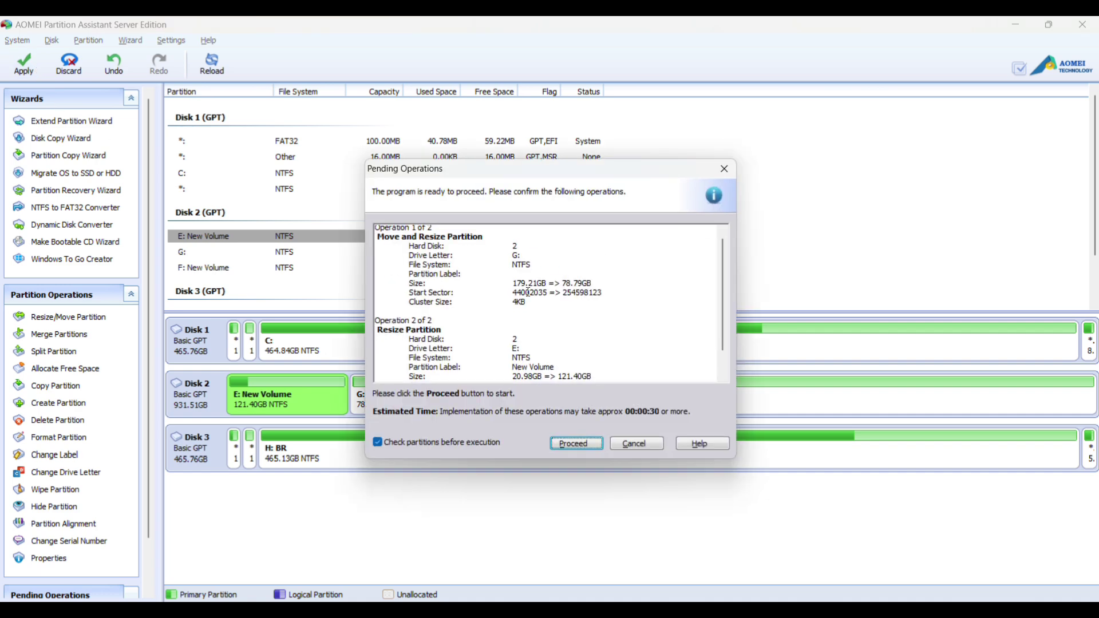
scroll(528, 292, down, 3)
scroll(562, 364, up, 3)
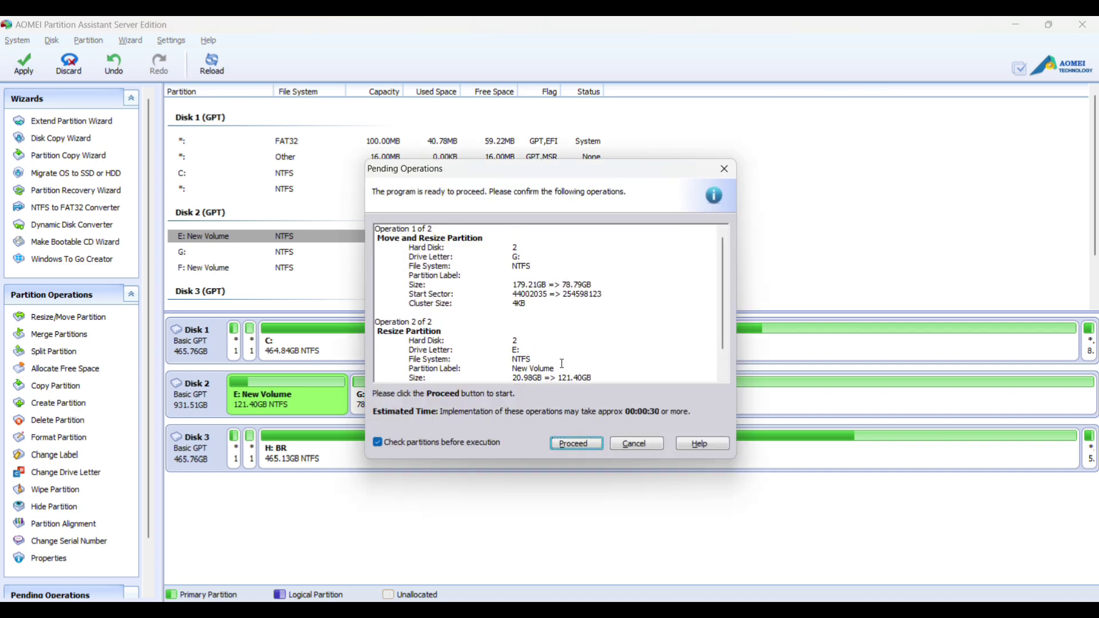
click(578, 444)
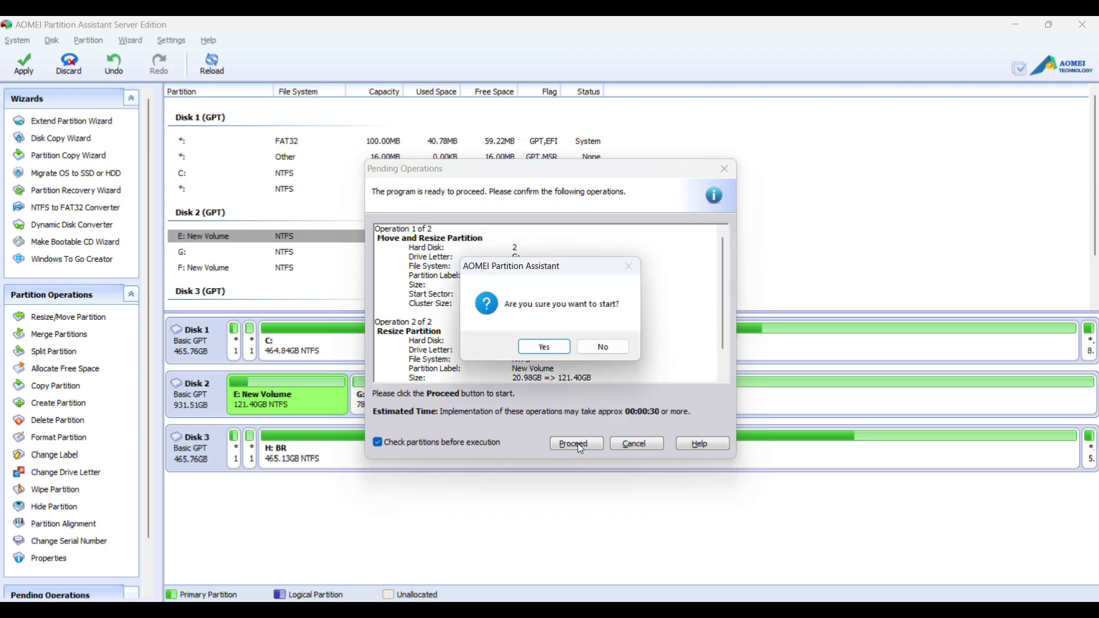
click(551, 355)
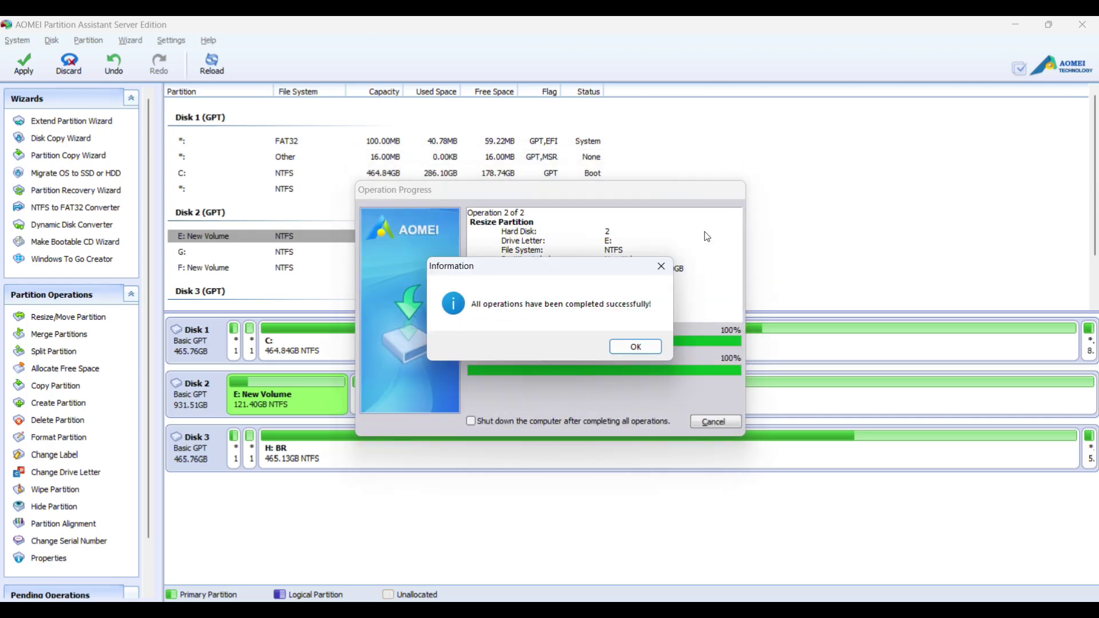
click(631, 348)
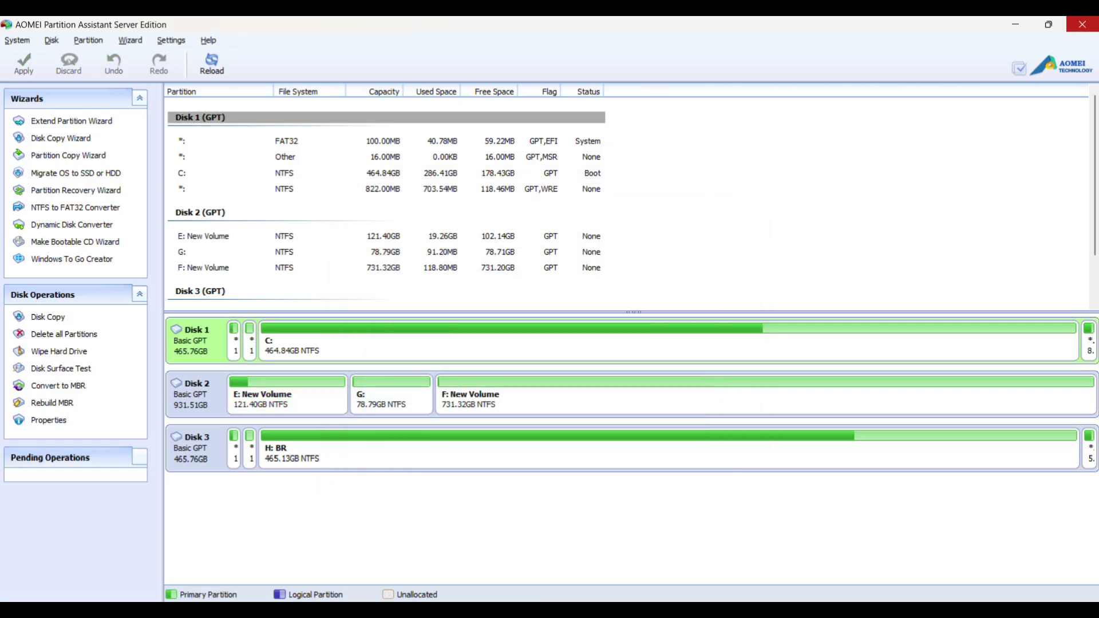
Close the partition manager and open This PC to check the drives.
click(1082, 24)
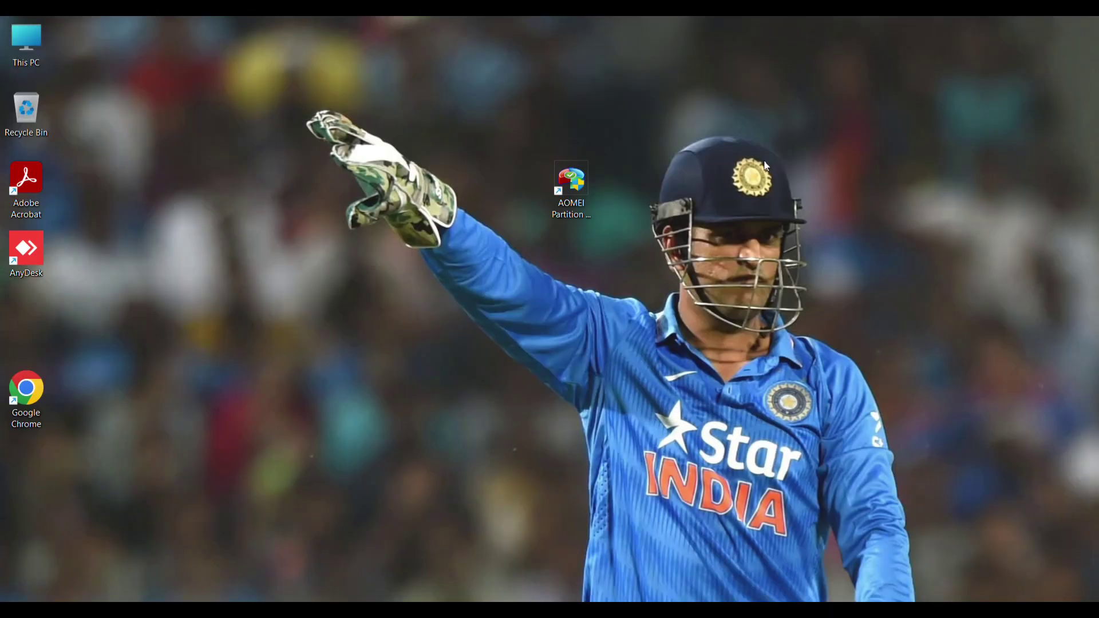
double_click(27, 43)
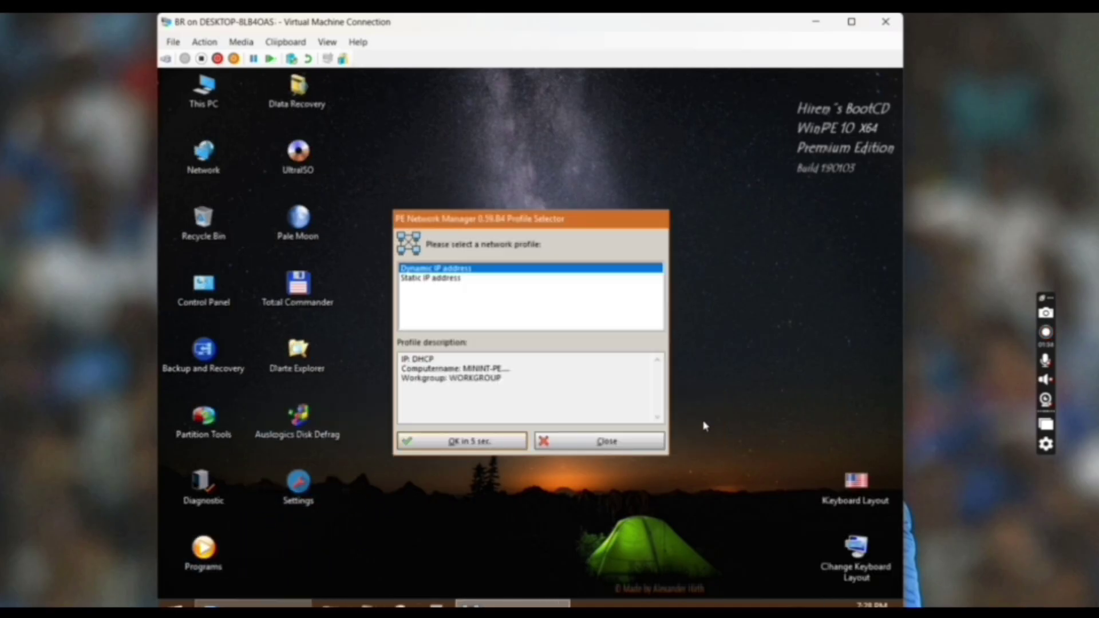
Close the PE Network Manager profile selector in the Hiren's BootCD virtual machine.
click(643, 442)
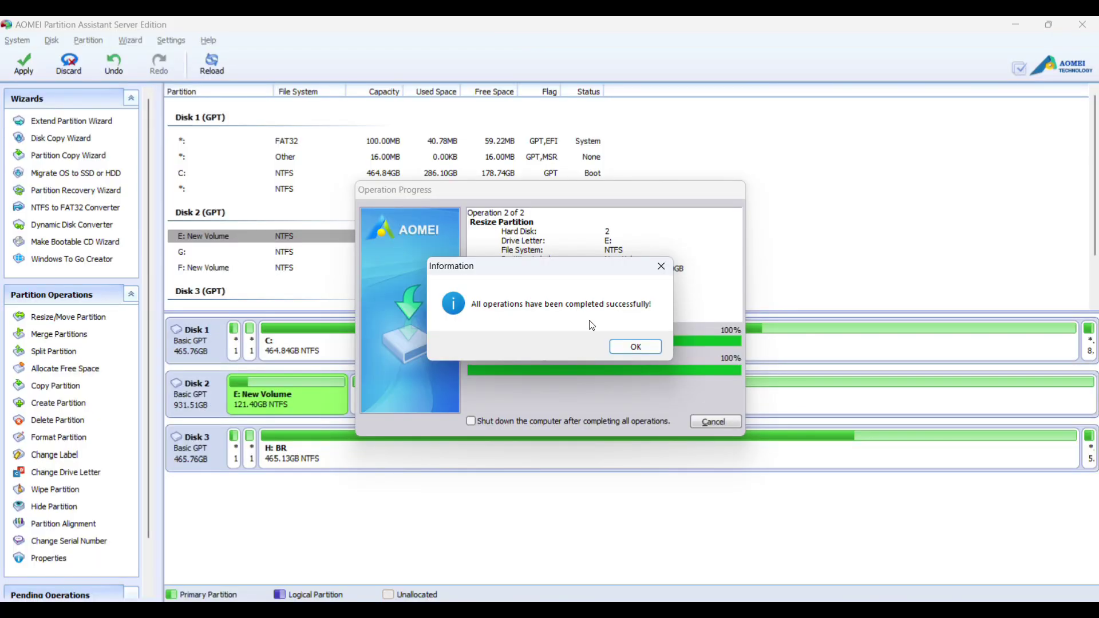
Dismiss the completion message, close the partition manager, and check the capacities of drives E: and G: in This PC.
click(630, 348)
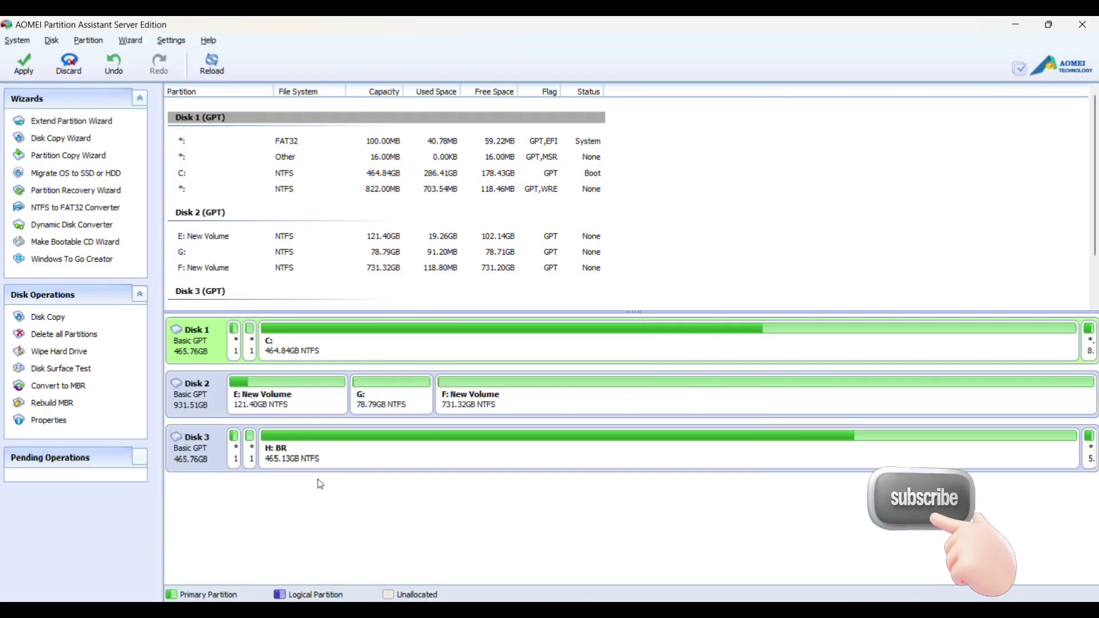
click(1082, 24)
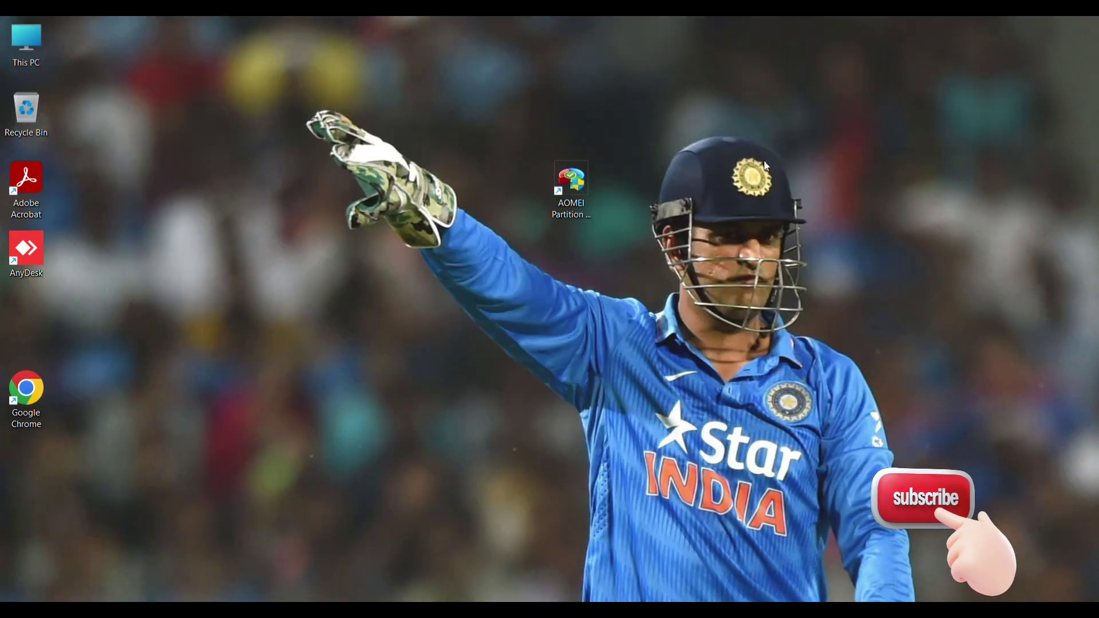
double_click(29, 43)
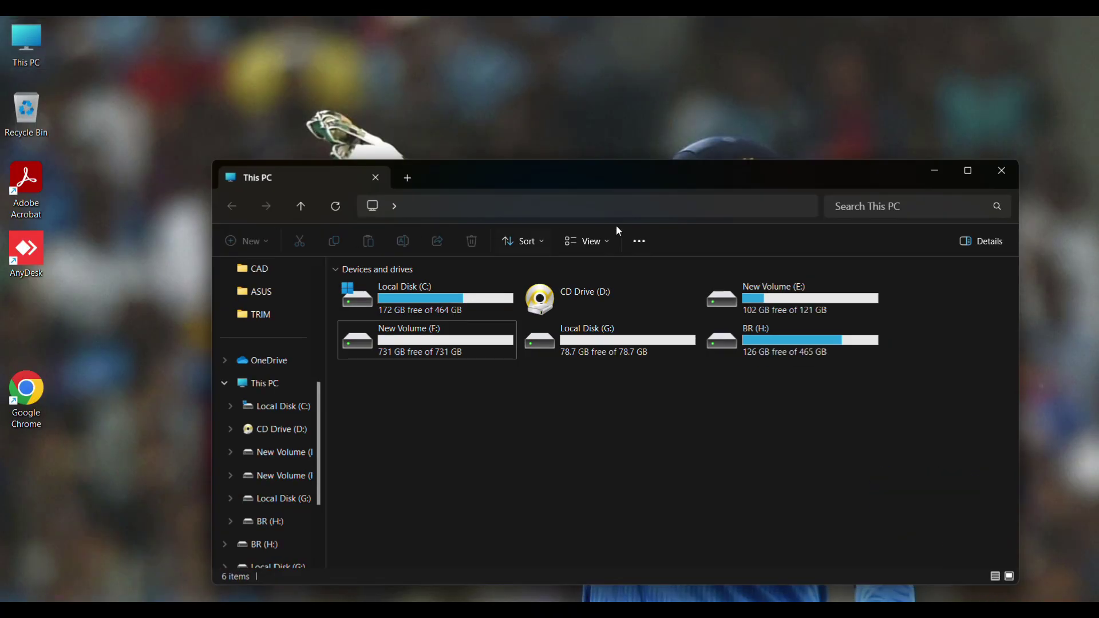
click(968, 172)
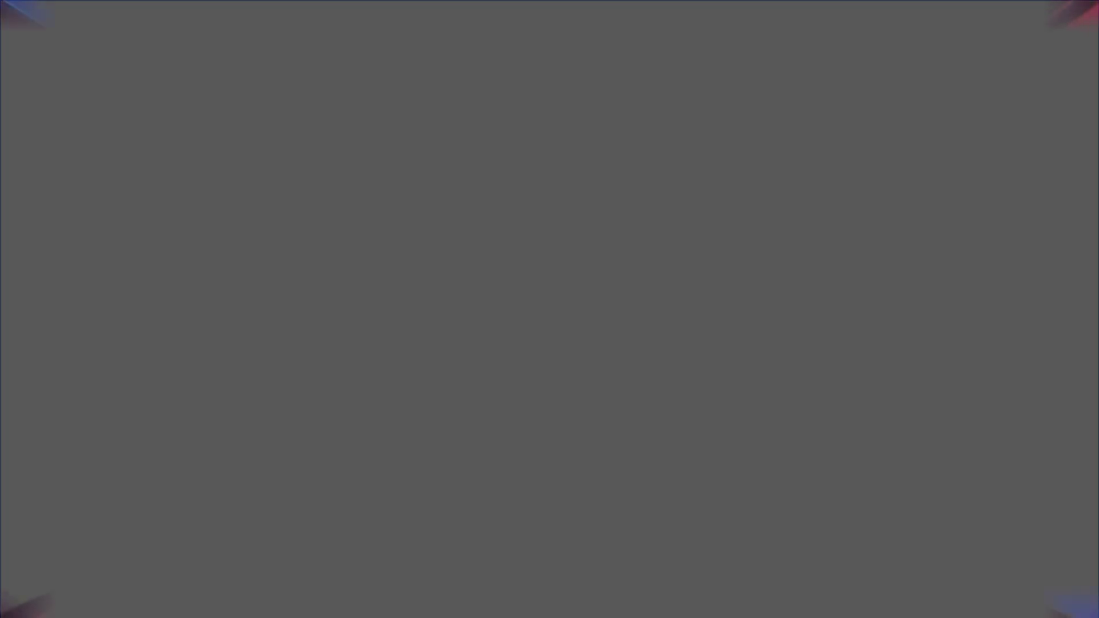